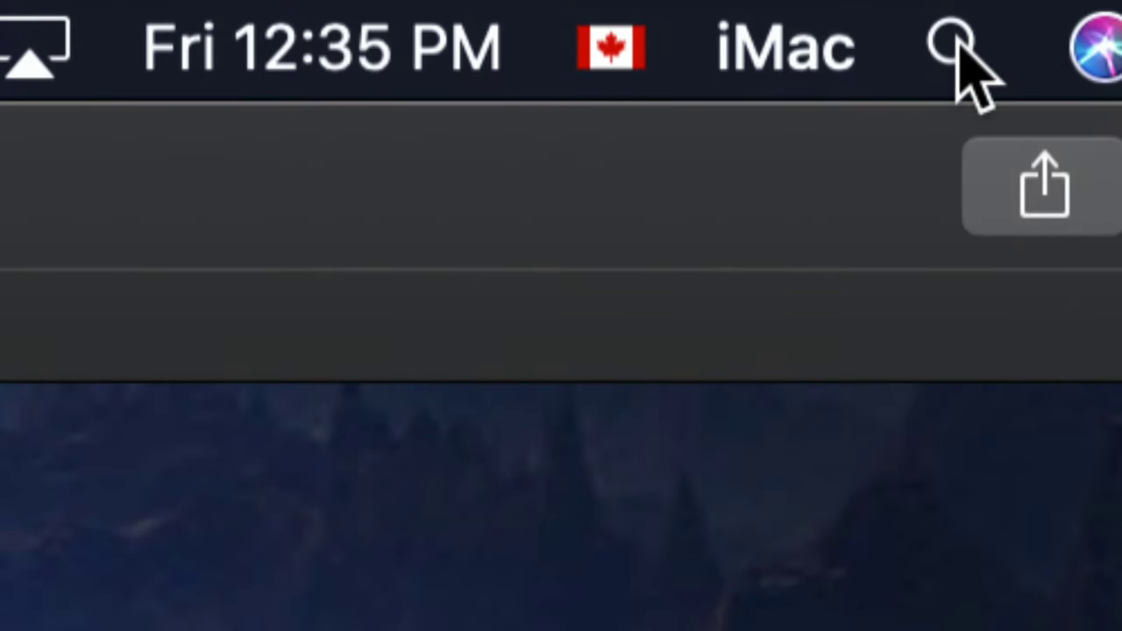
Launch Finder via Spotlight and show the connected iPhone's General summary page
click(955, 43)
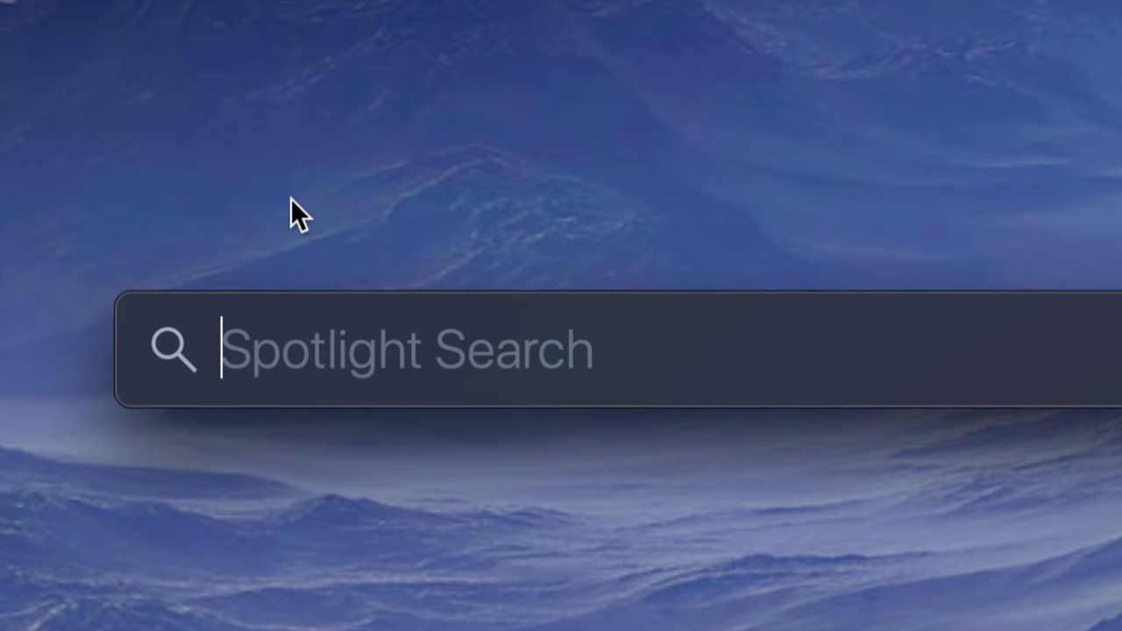
text(finder)
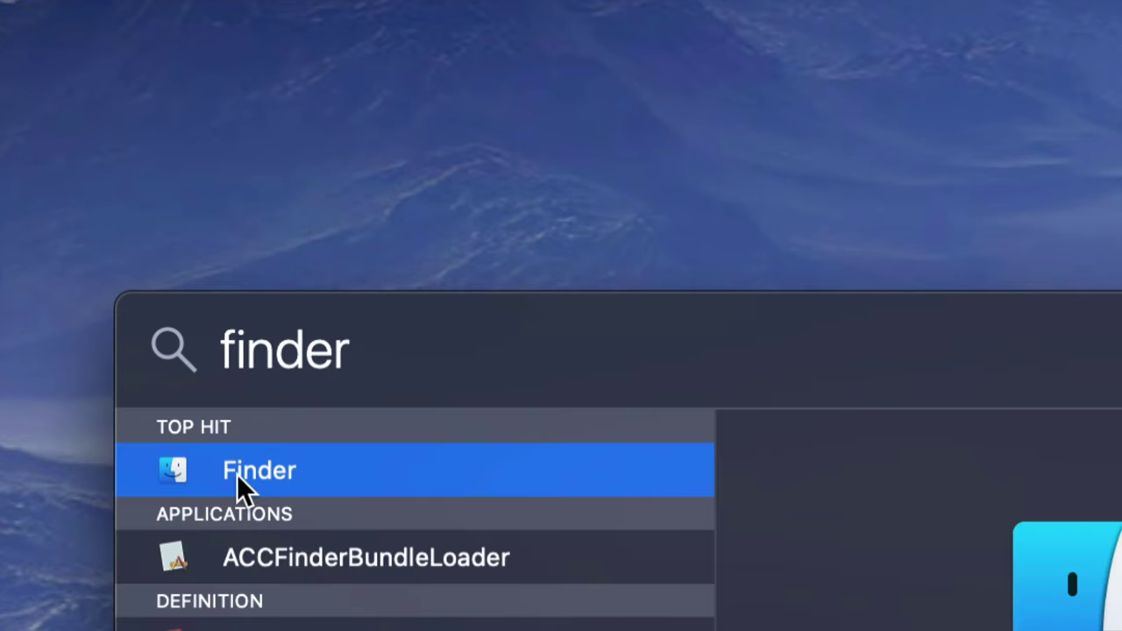
key(Return)
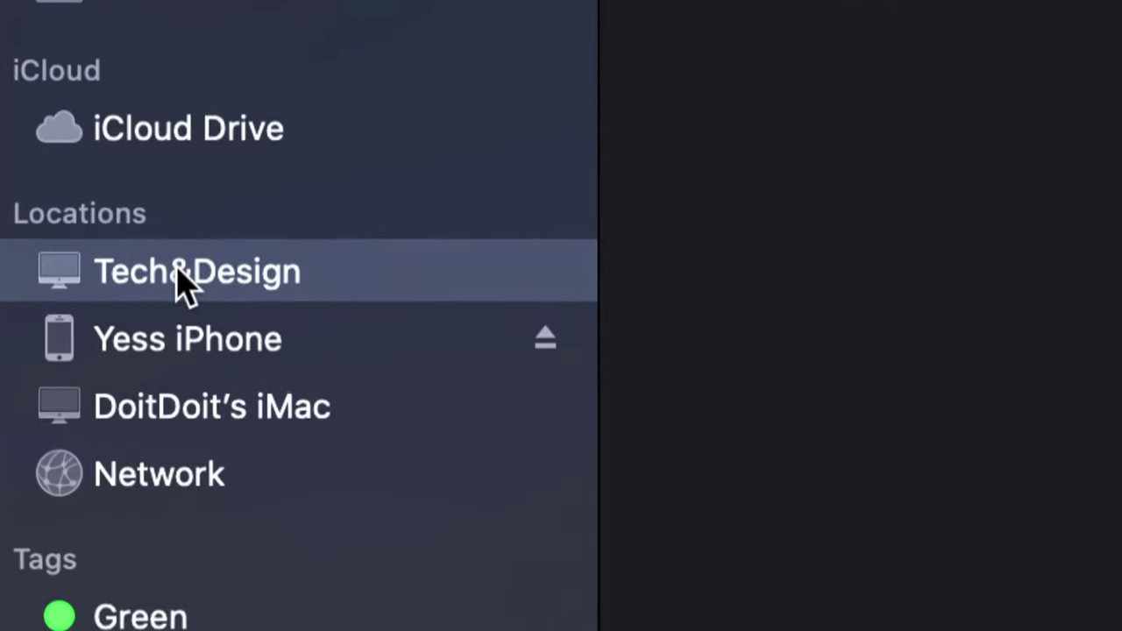
click(217, 366)
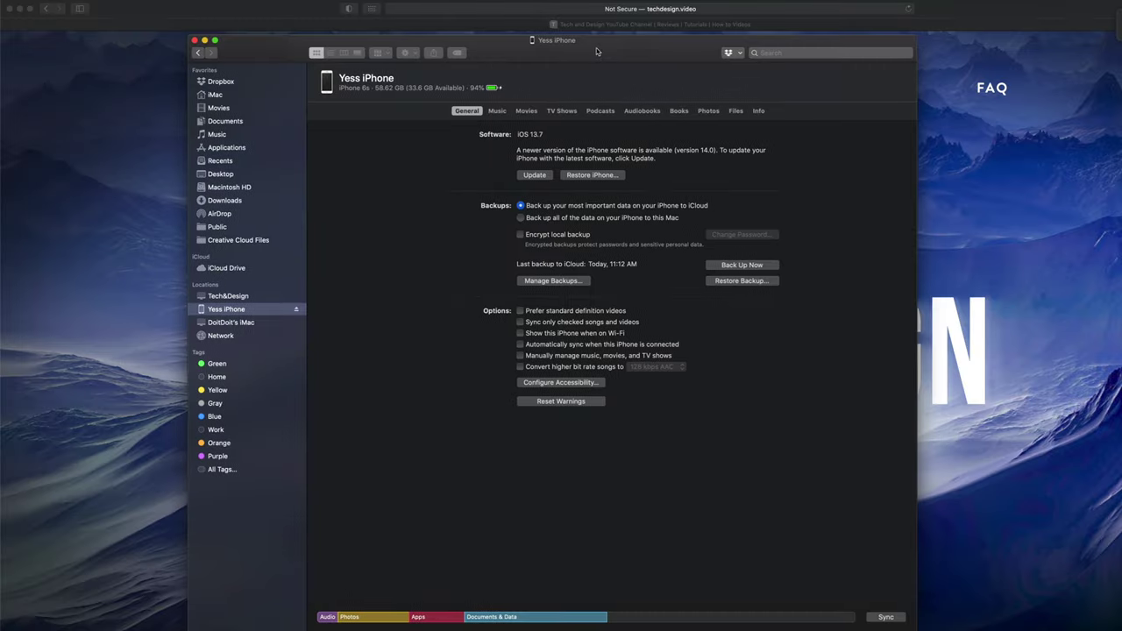
drag(596, 51, 550, 48)
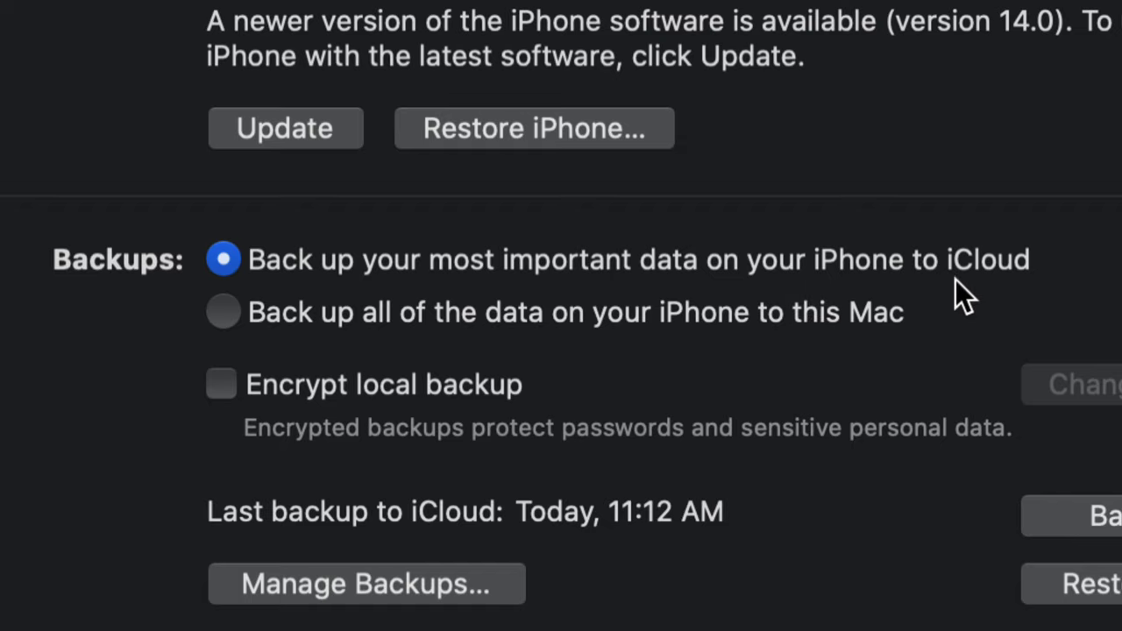
Switch the iPhone's backup destination from iCloud to all data backed up to this Mac
click(232, 319)
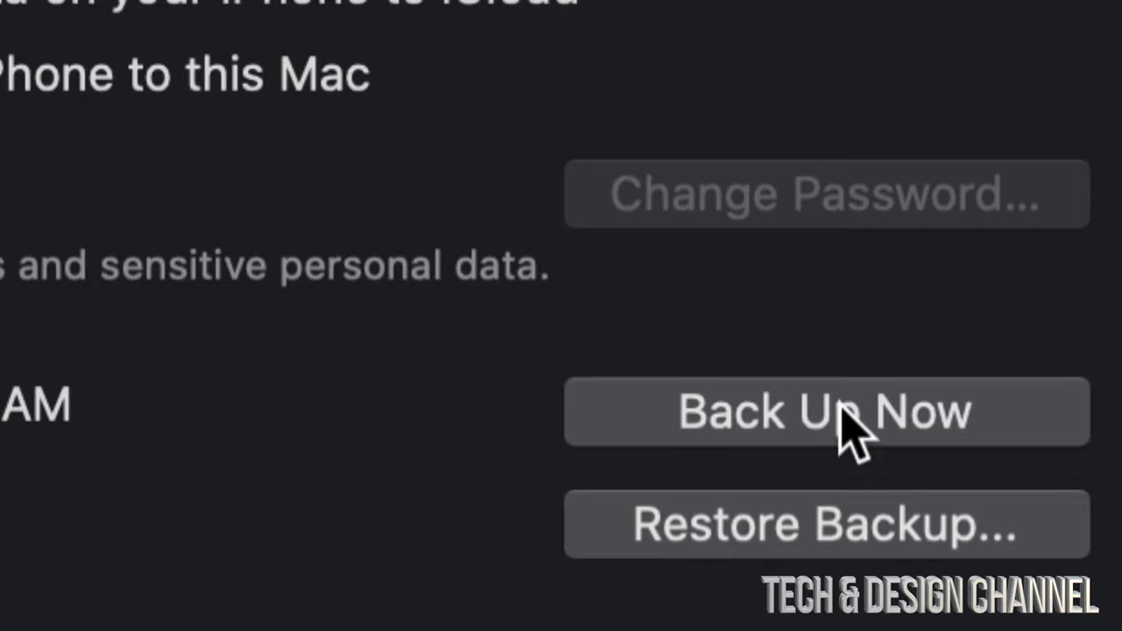
Start Back Up Now, choose Encrypt Backups, and reach the backup password fields
click(845, 420)
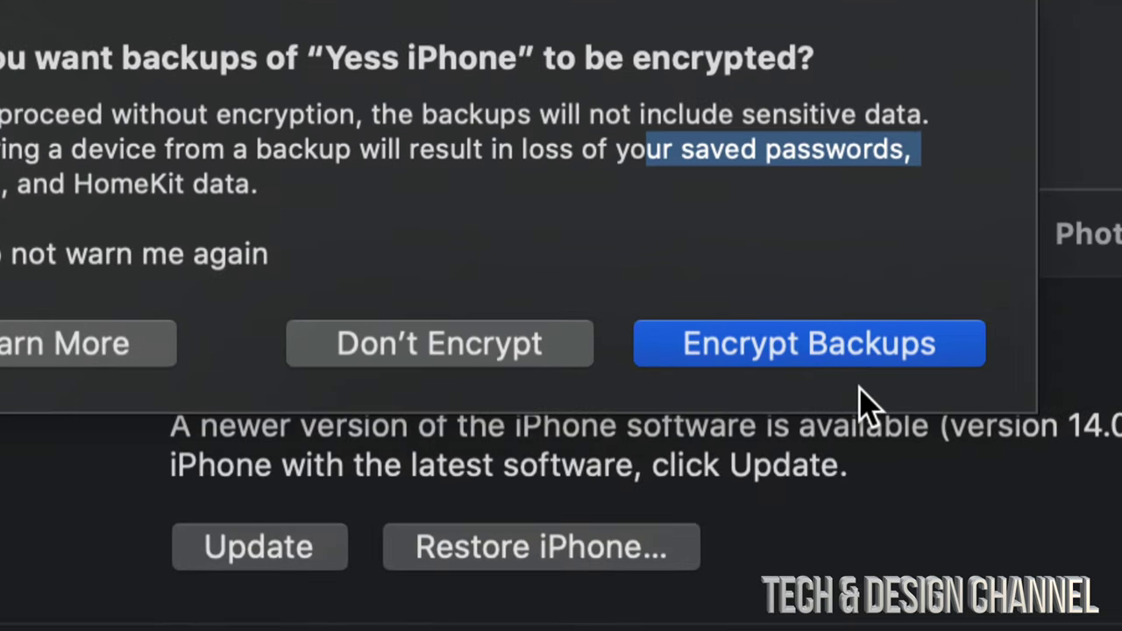
click(692, 182)
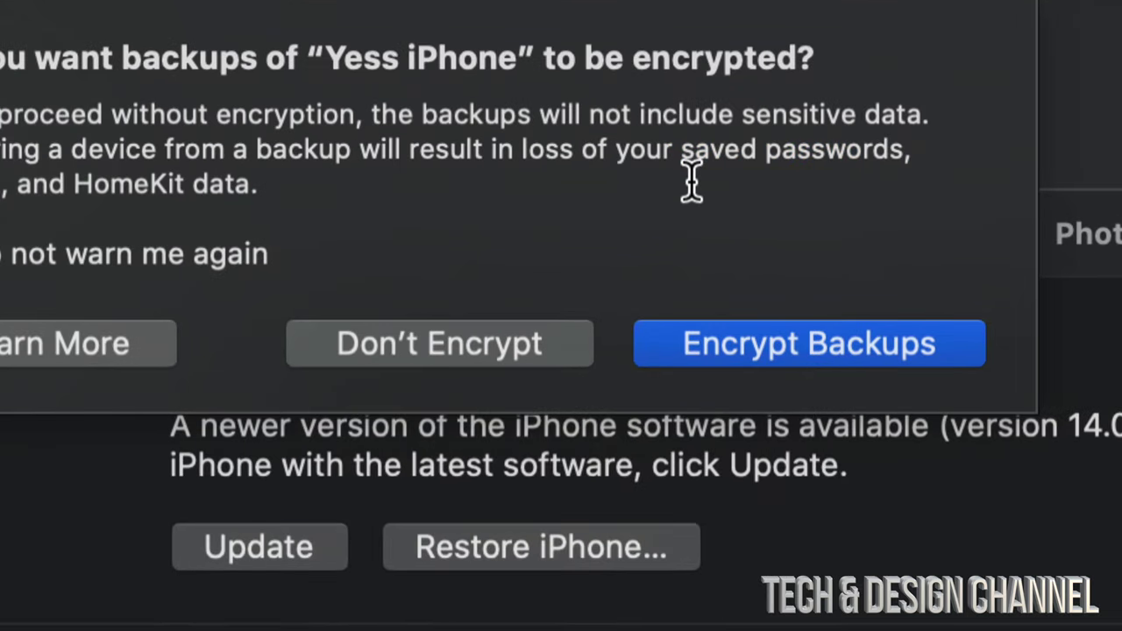
click(785, 354)
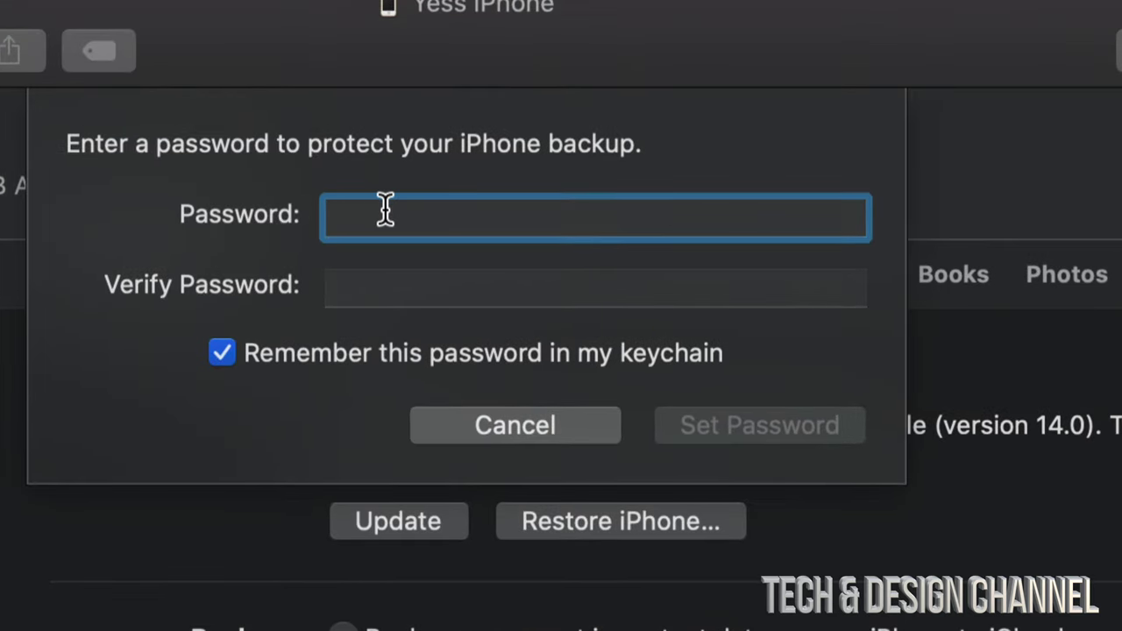
click(400, 284)
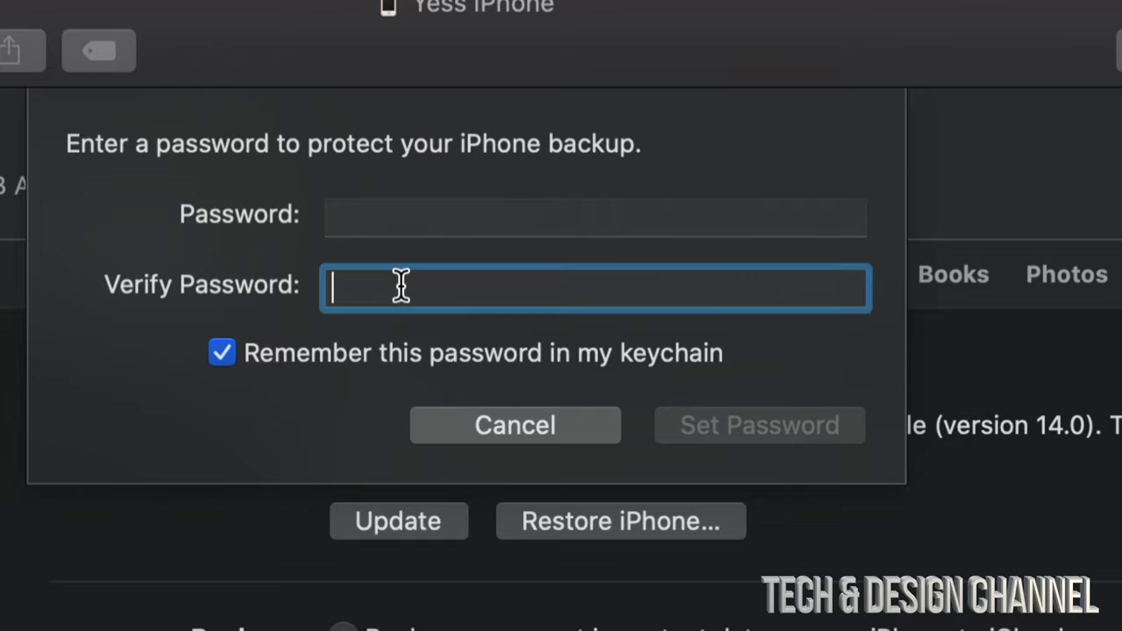
click(377, 228)
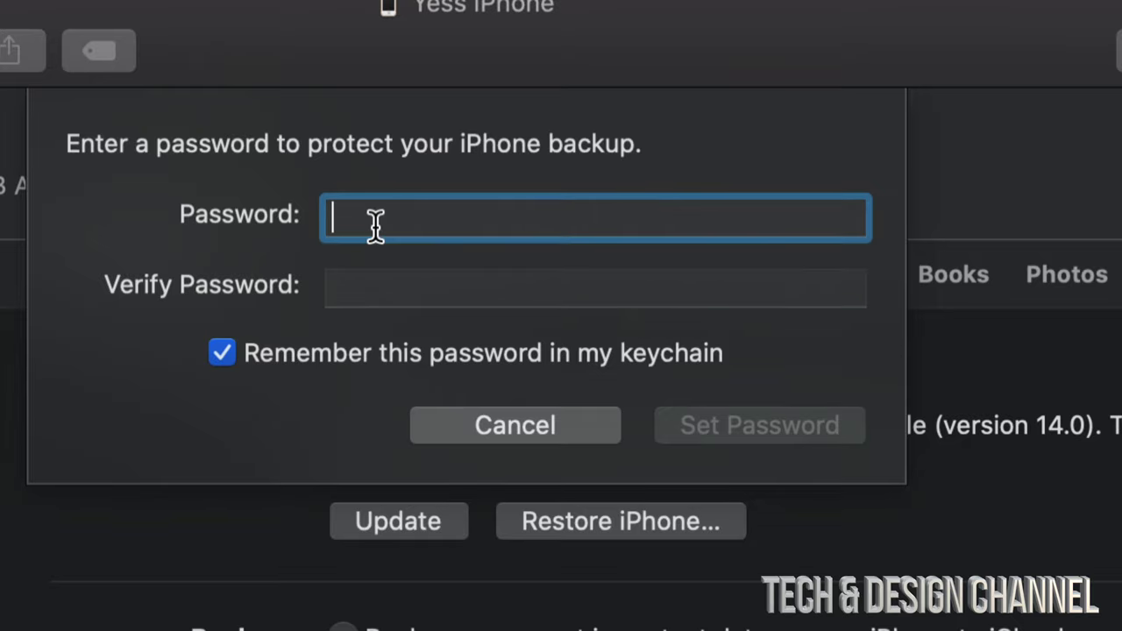
Confirm the backup password and let the encrypted backup to this Mac complete
click(773, 428)
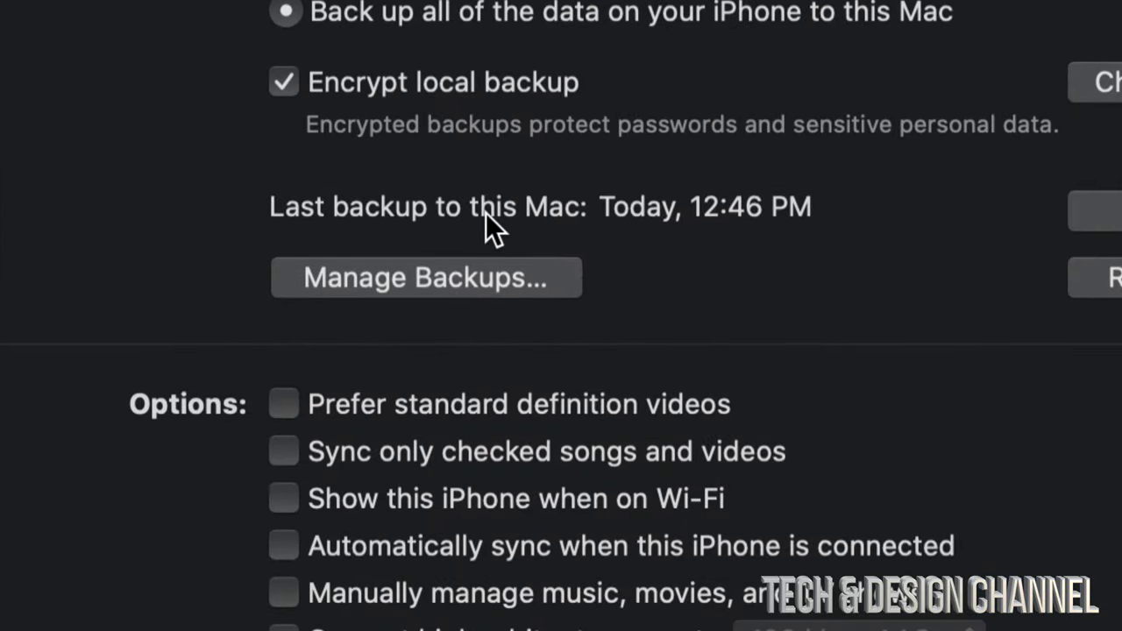
Begin the iOS 14.0 update, confirm it, and get past the release notes
click(485, 213)
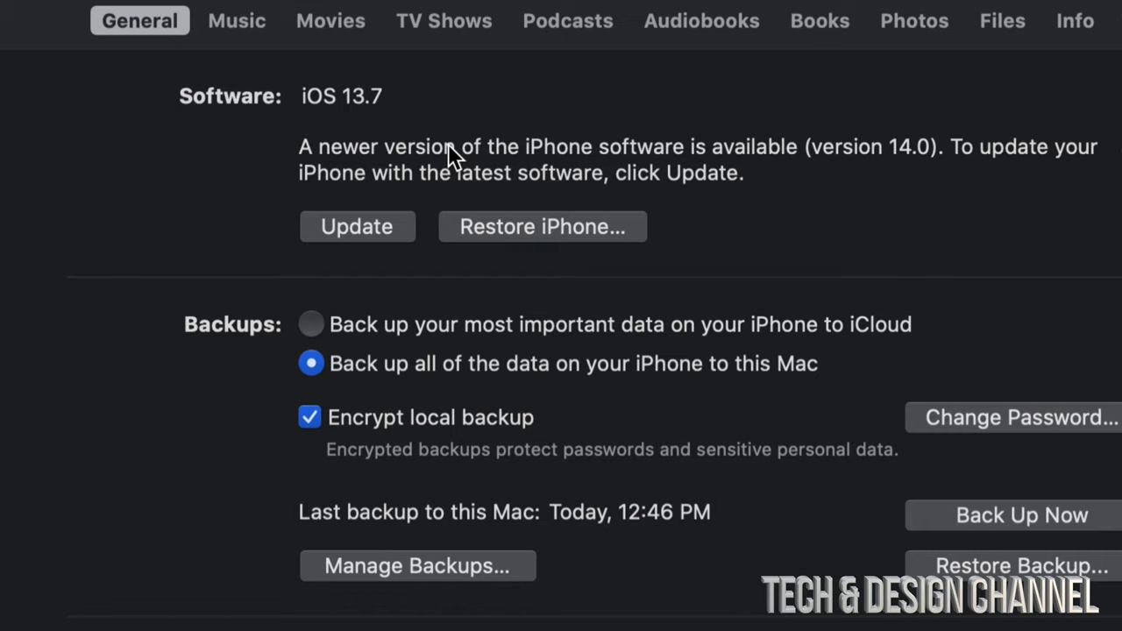
click(355, 227)
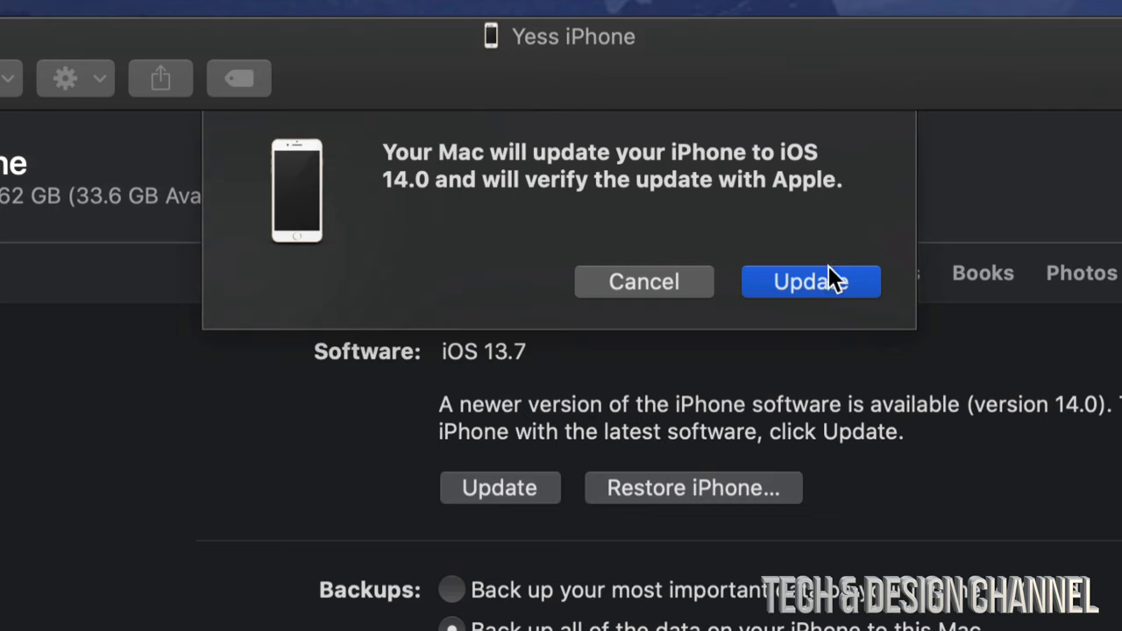
click(802, 286)
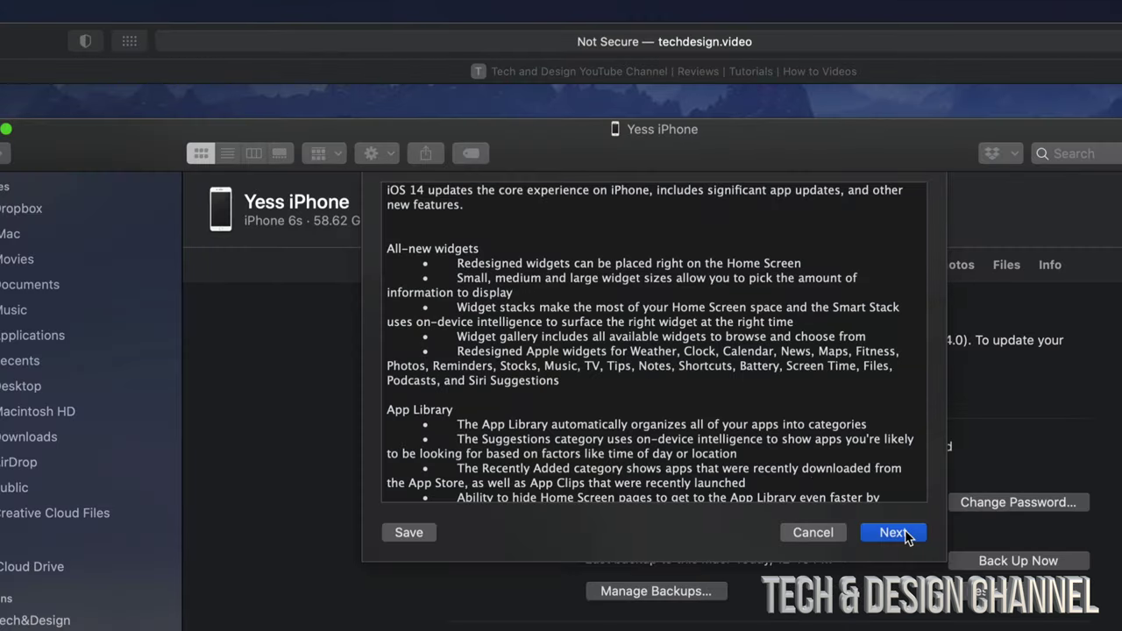
click(906, 534)
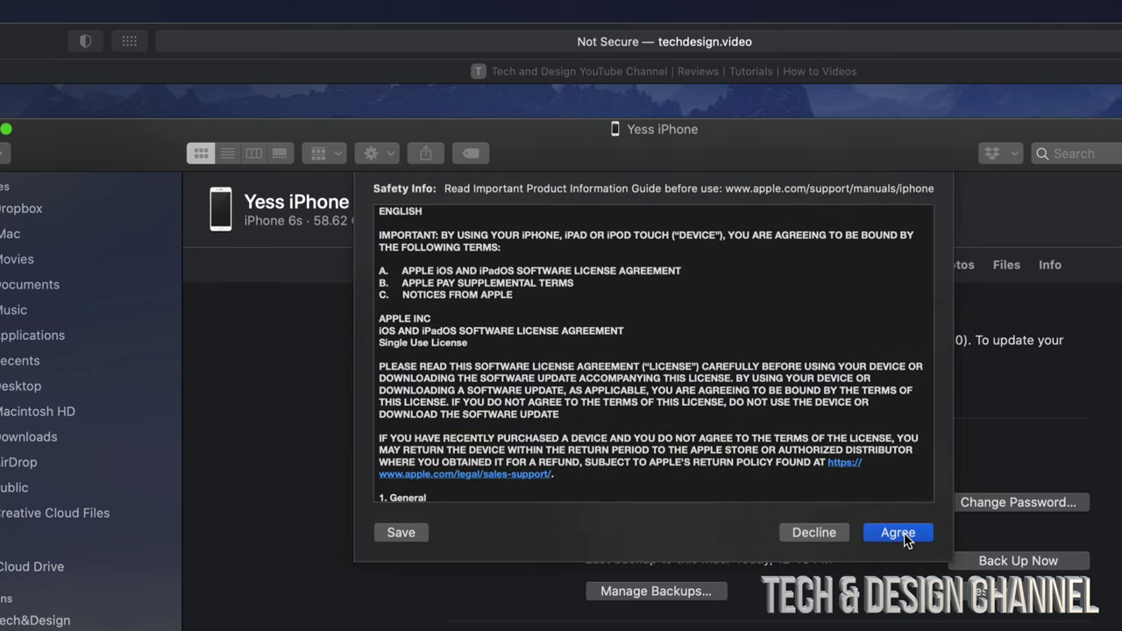
Agree to the iOS 14.0 software license and let the update download and install
click(903, 533)
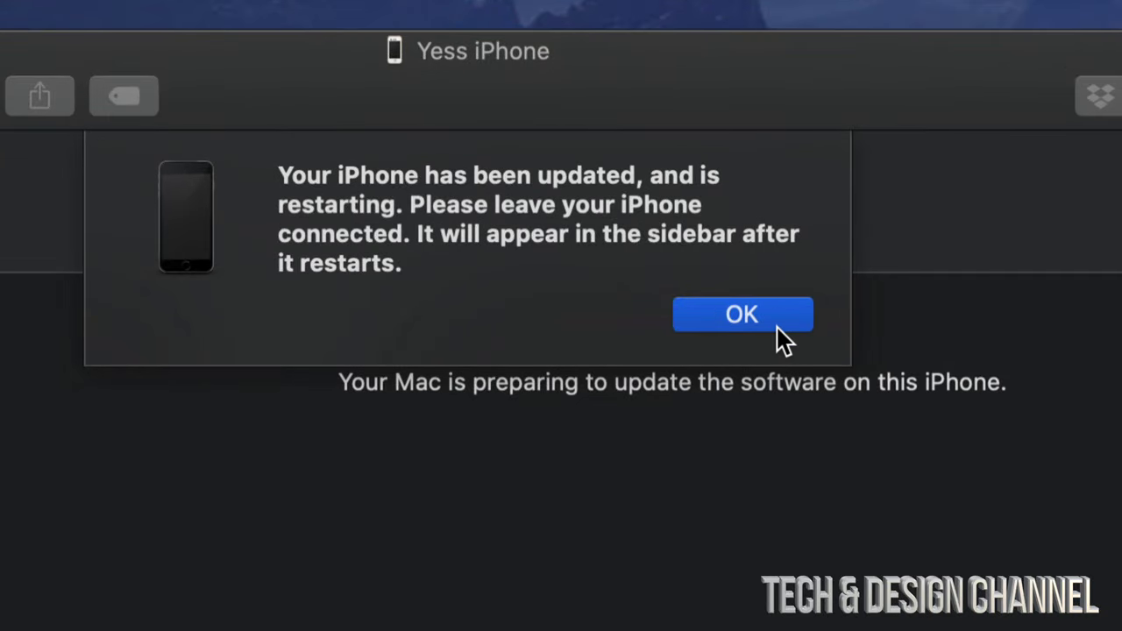
Acknowledge the 'Your iPhone has been updated' alert while the phone restarts
click(745, 314)
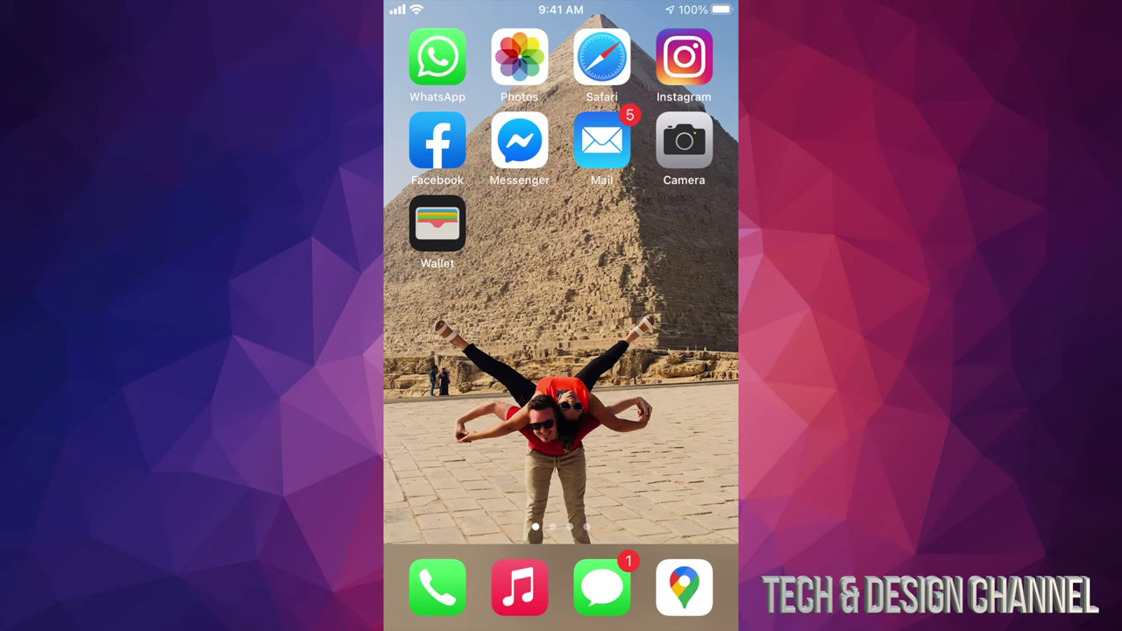
On the iPhone, go to Settings > General > Software Update to confirm iOS 14.0 is current
drag(667, 350, 456, 351)
click(437, 141)
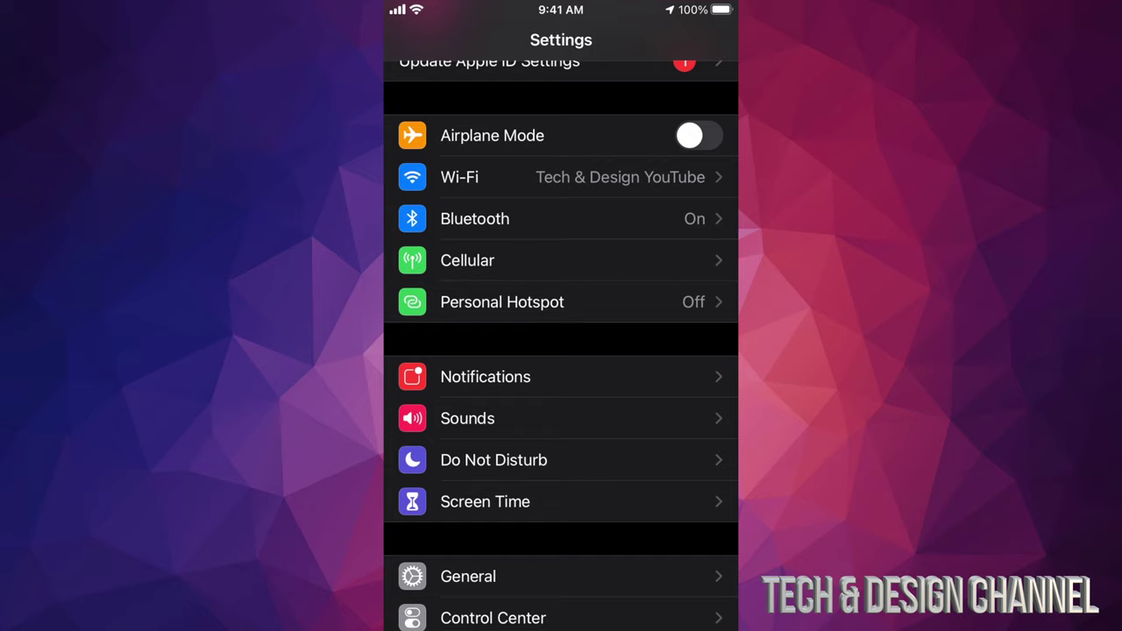
scroll(561, 350, down, 5)
click(468, 184)
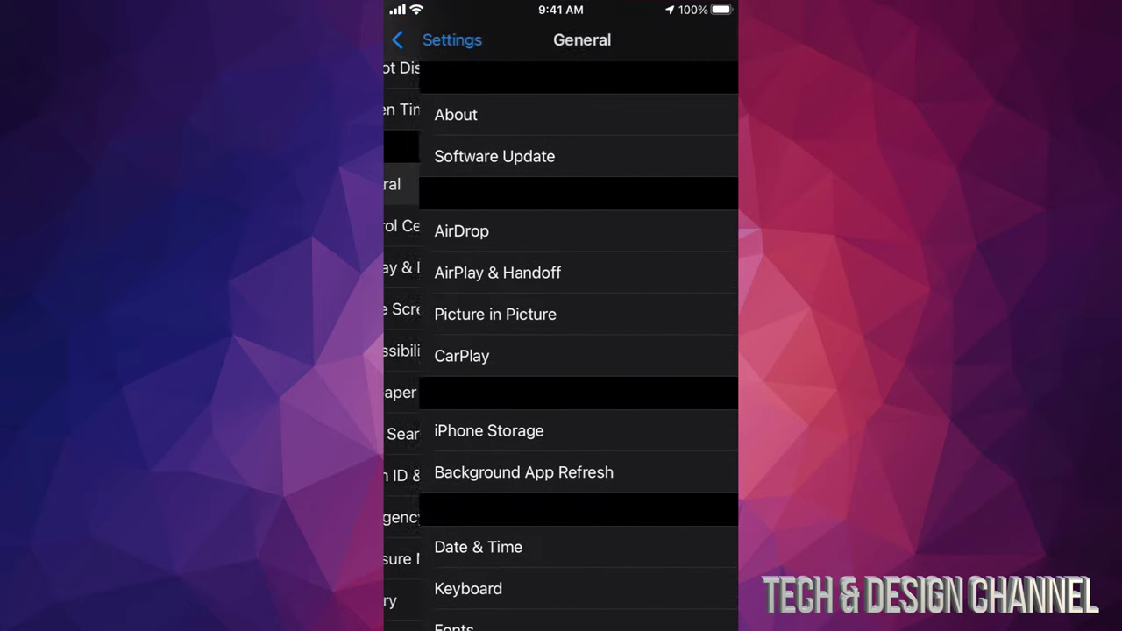
click(508, 155)
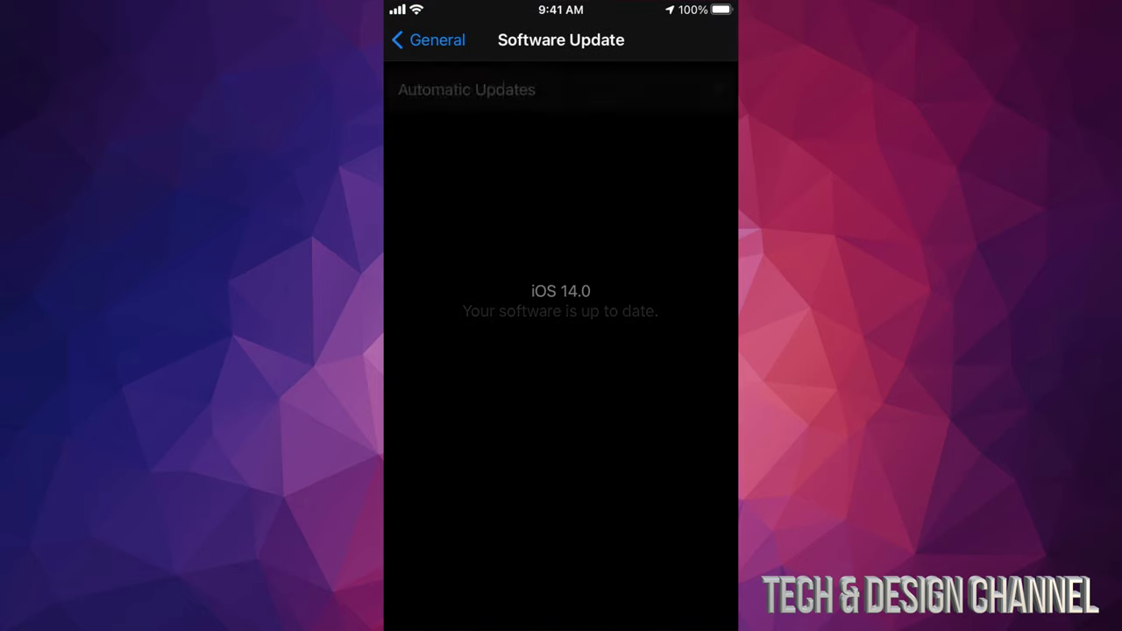